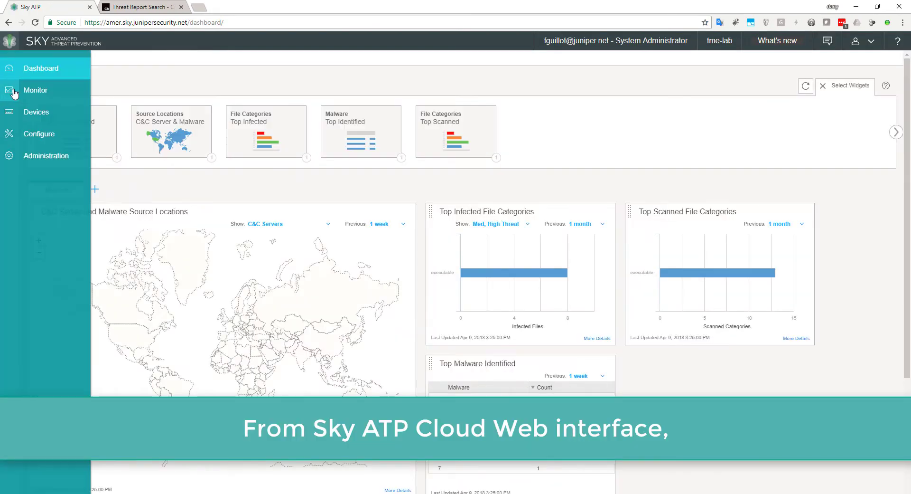
Open puttygen.exe from Monitor > File Scanning > HTTP File Downloads and review its behaviour and network activity
left_click(14, 93)
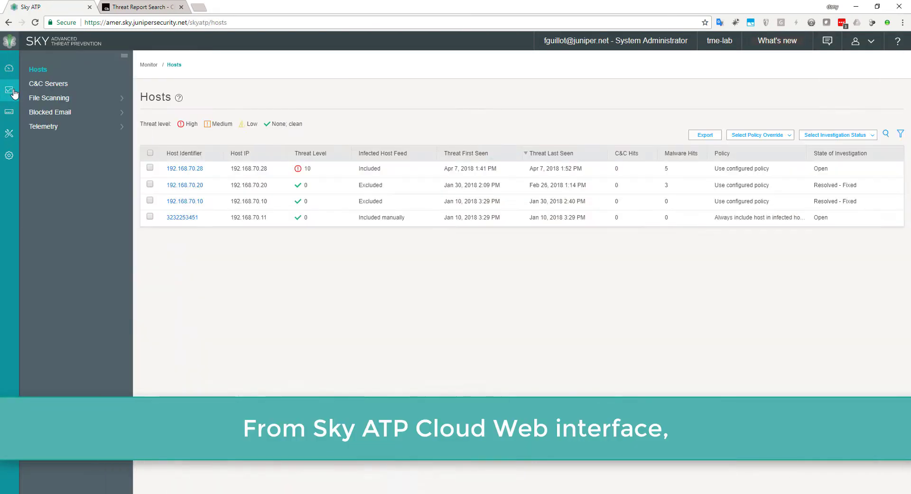
left_click(52, 99)
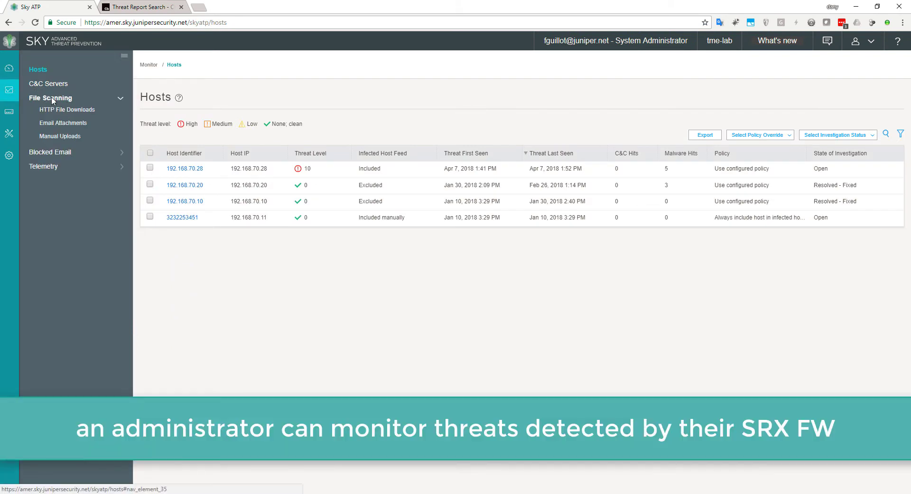
left_click(60, 111)
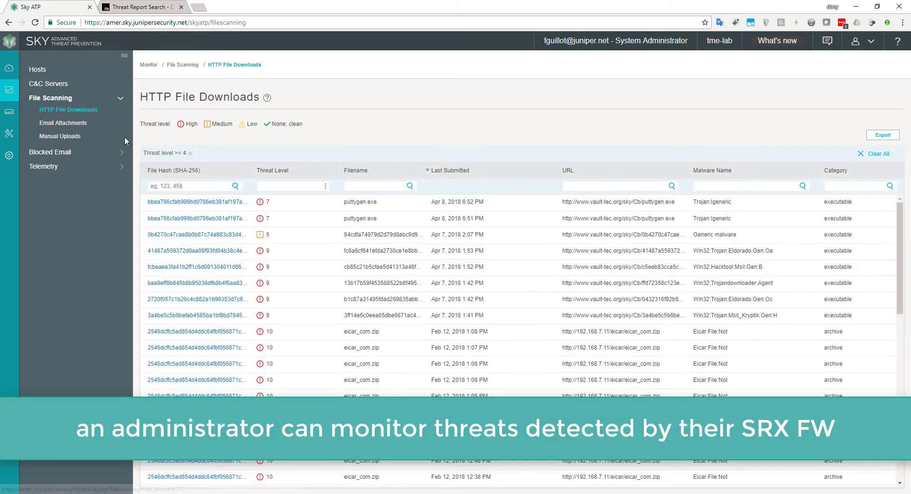
left_click(200, 206)
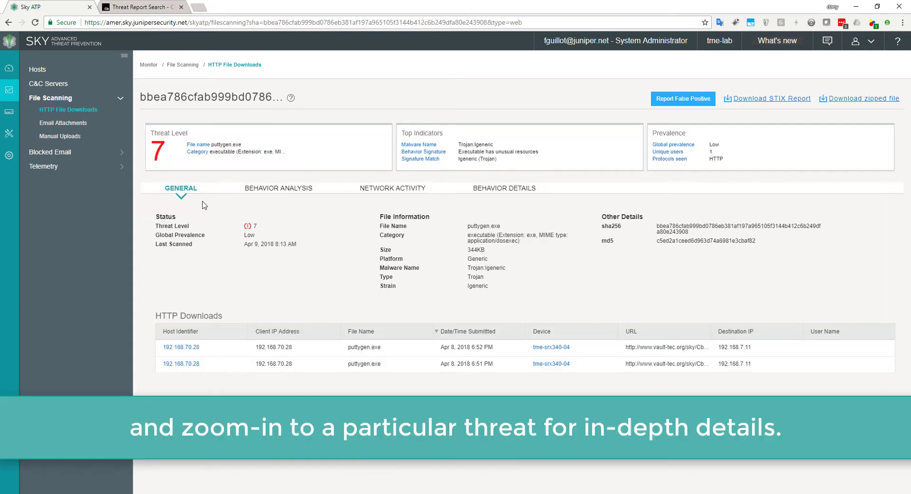
left_click(282, 189)
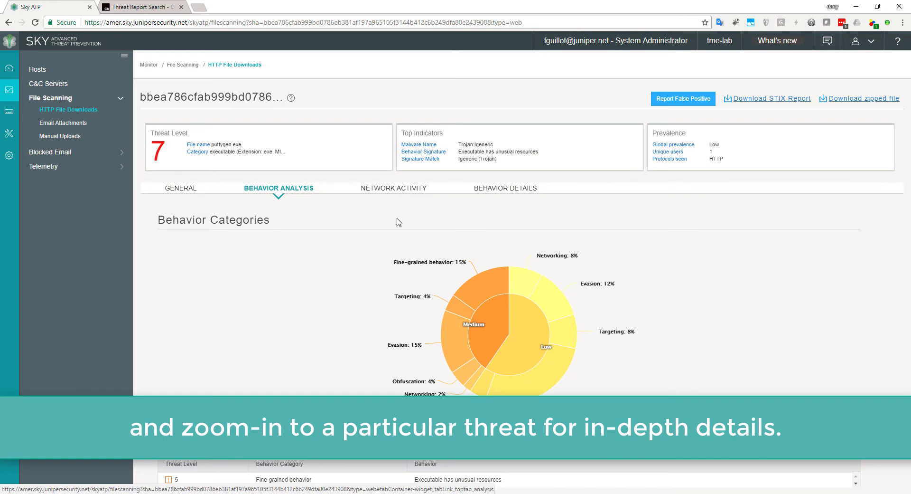
left_click(394, 189)
left_click(506, 189)
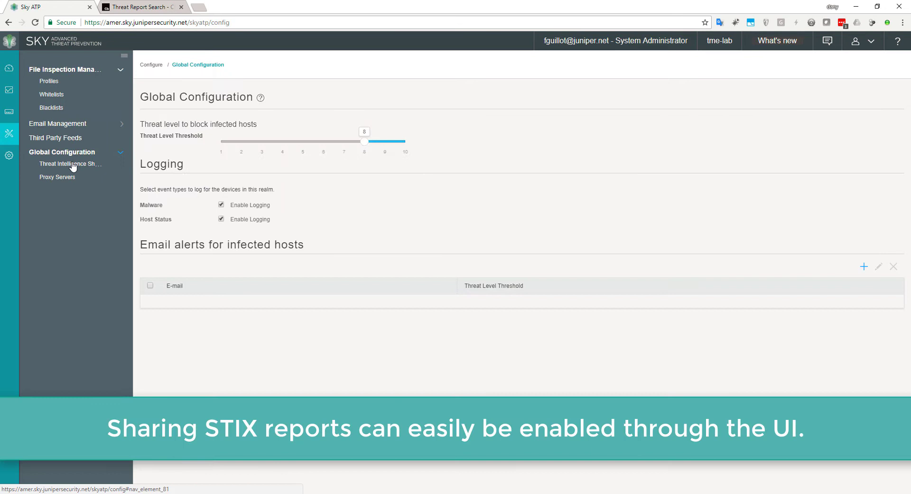
Show the Threat Intelligence Sharing settings under Configure > Global Configuration
left_click(73, 164)
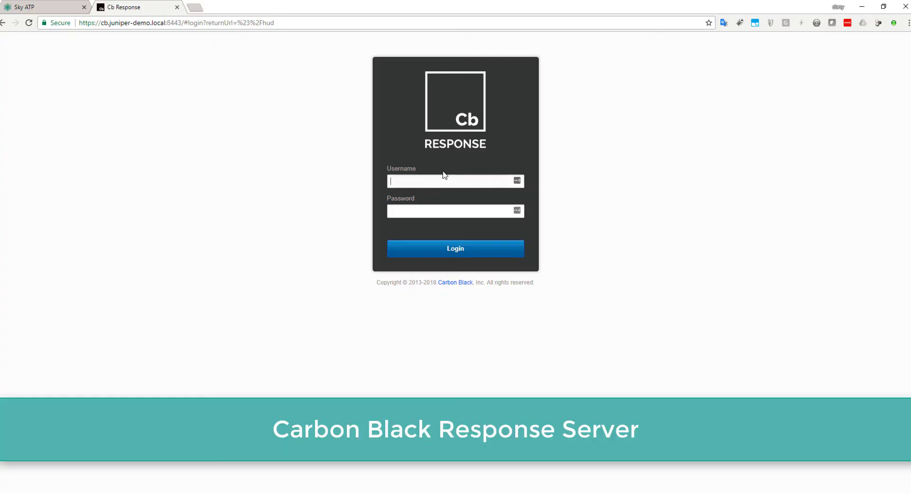
Sign in to Carbon Black Response with the admin username and password
type("admin")
key("Tab")
type("****")
key("Return")
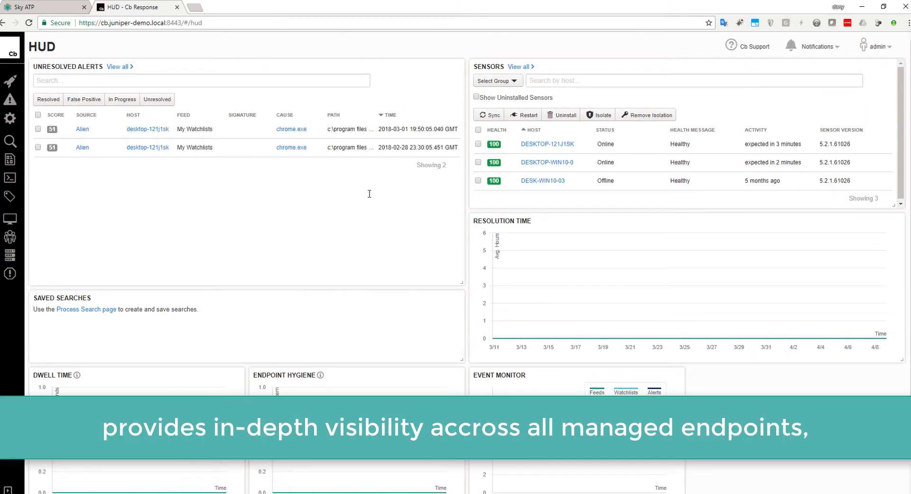
Open the Threat Intelligence feeds and scroll down to the enabled Juniper Sky ATP feed
left_click(10, 81)
scroll(393, 186, "down", 1)
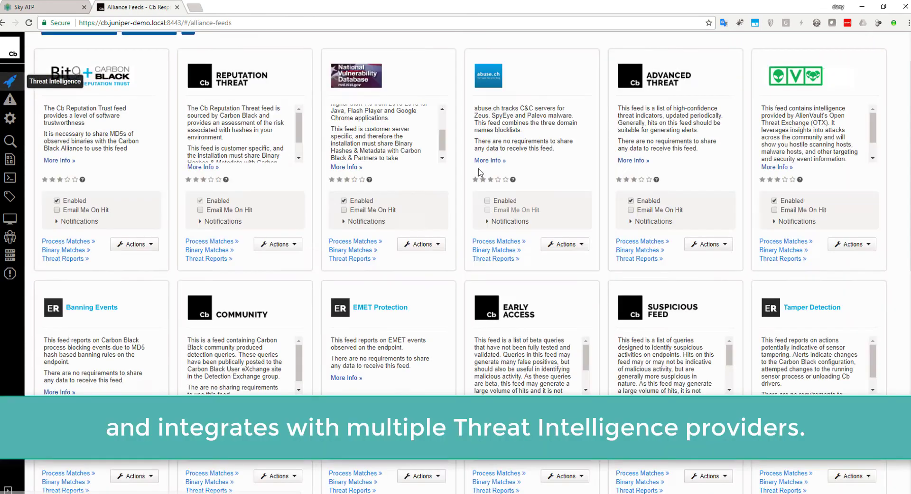
scroll(393, 190, "down", 5)
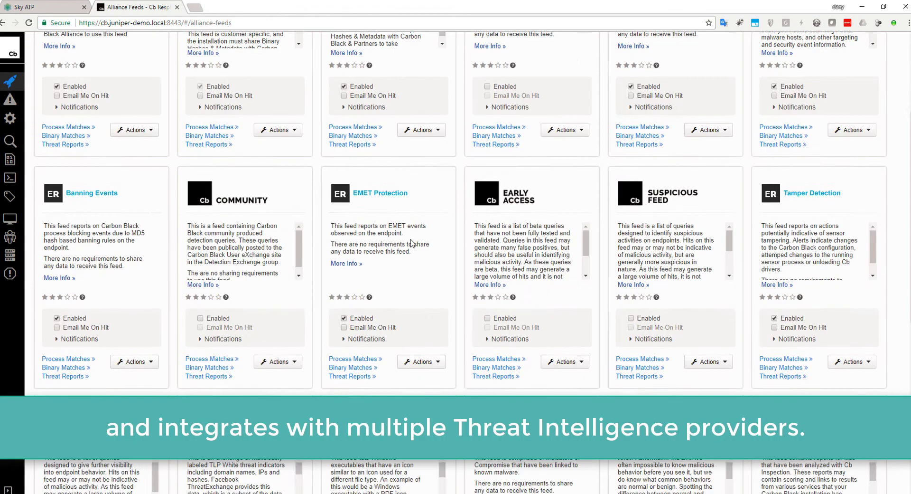
scroll(467, 345, "down", 1)
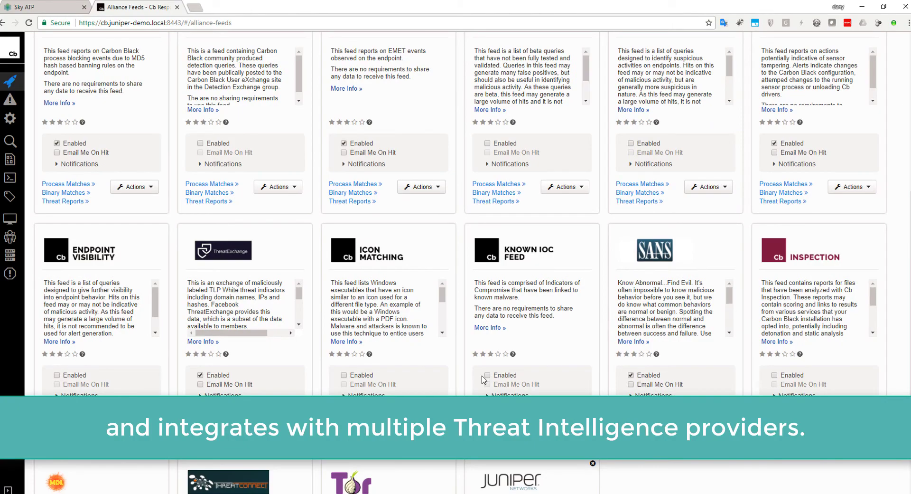
scroll(483, 379, "down", 3)
scroll(559, 366, "down", 3)
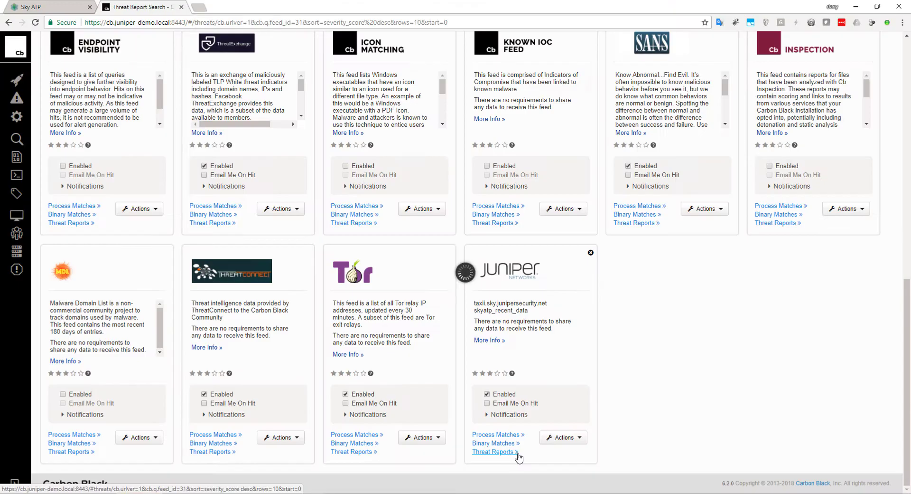
Sort the Juniper feed's threat reports by Most Recent, open report d155e637, and run its Binary Search
left_click(400, 467)
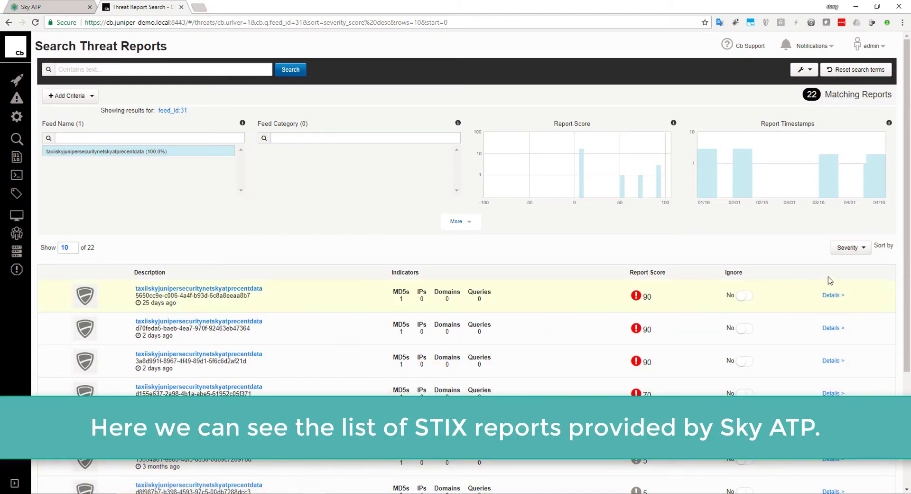
left_click(848, 248)
left_click(807, 260)
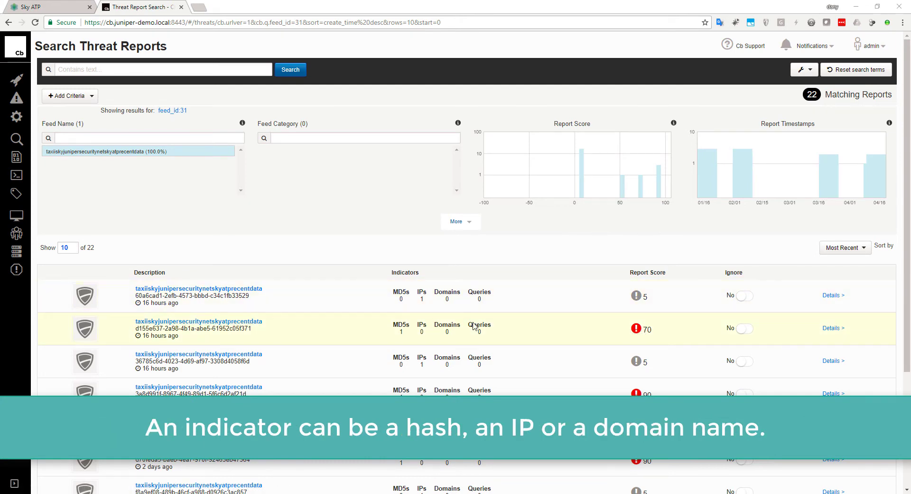
left_click(834, 328)
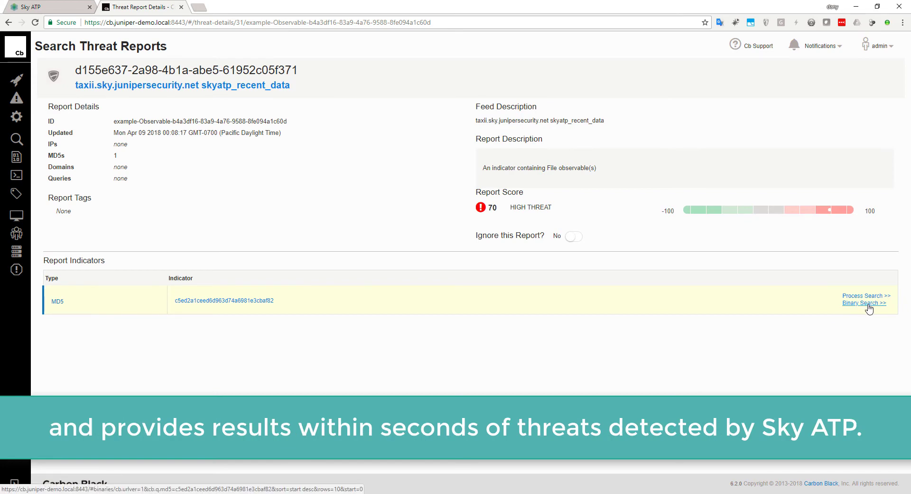
left_click(864, 302)
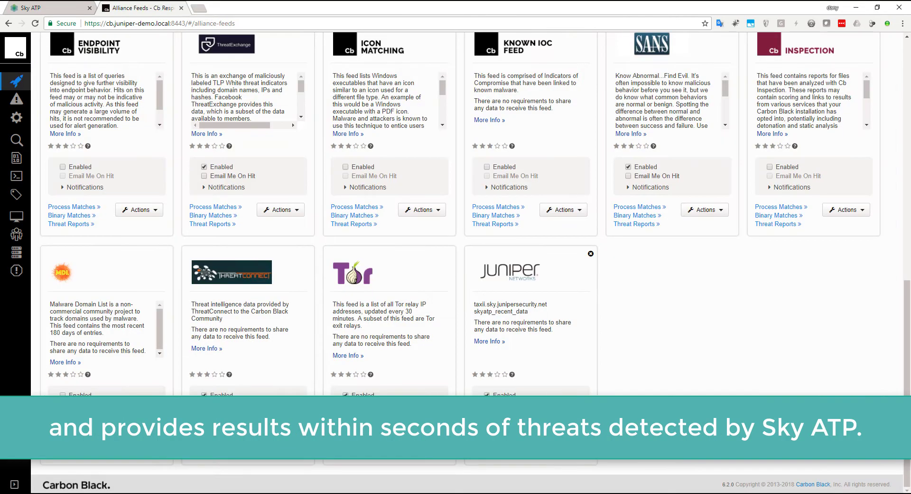
Create binary watchlist SkyATP-Score-50 on the Juniper feed, alerting on scores greater than or equal to 50
left_click(564, 438)
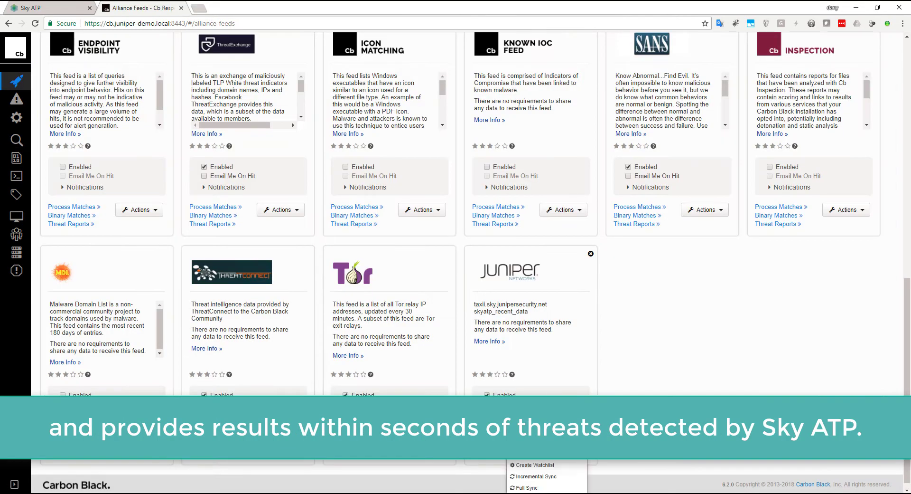
left_click(545, 465)
left_click(292, 125)
type("P-Score-50")
left_click(294, 157)
type("Trigger an alert if score > 50 (binary)")
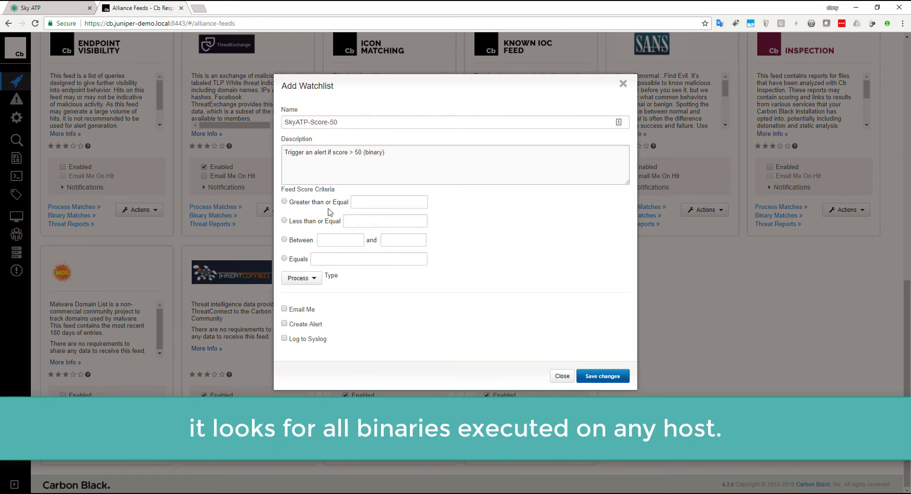
left_click(383, 202)
left_click(301, 277)
left_click(299, 305)
left_click(285, 323)
left_click(599, 377)
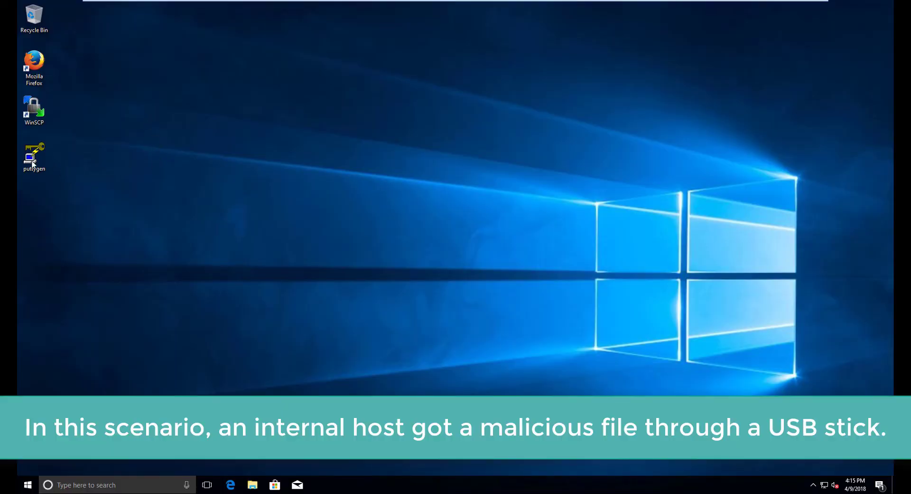
Launch puttygen from its desktop icon and start generating a key pair
left_click(31, 164)
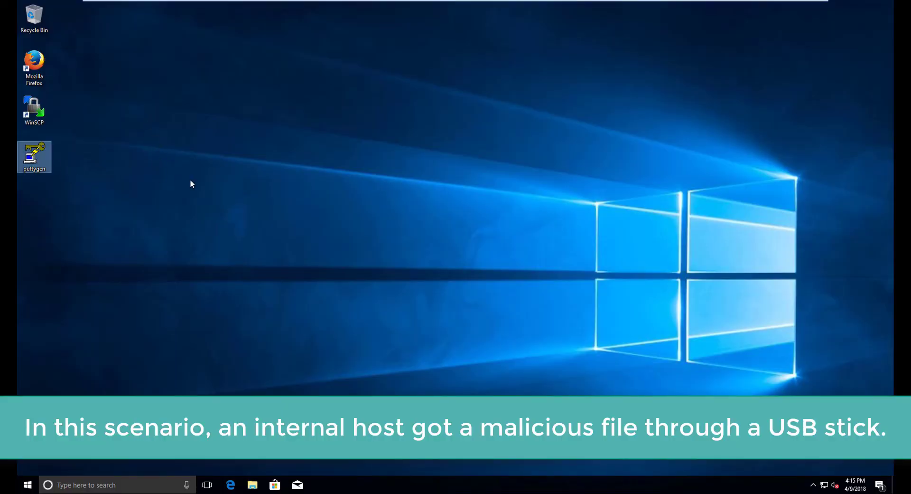
double_click(46, 164)
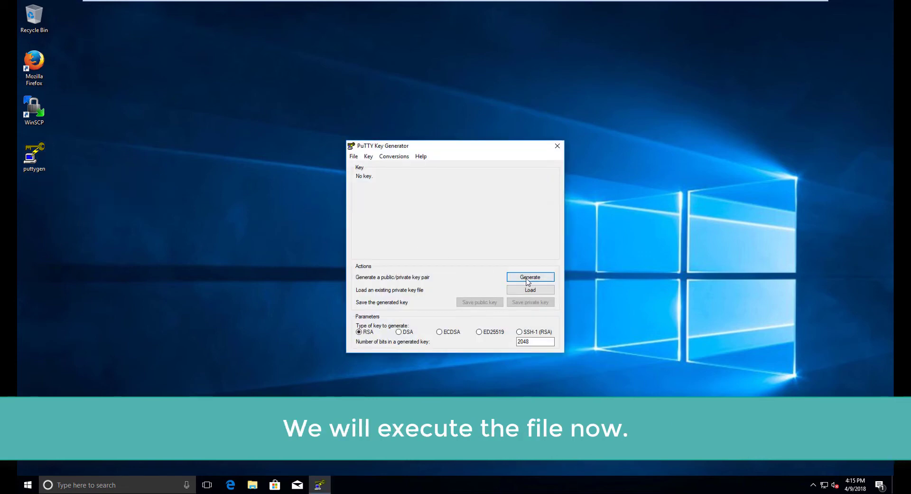
left_click(528, 280)
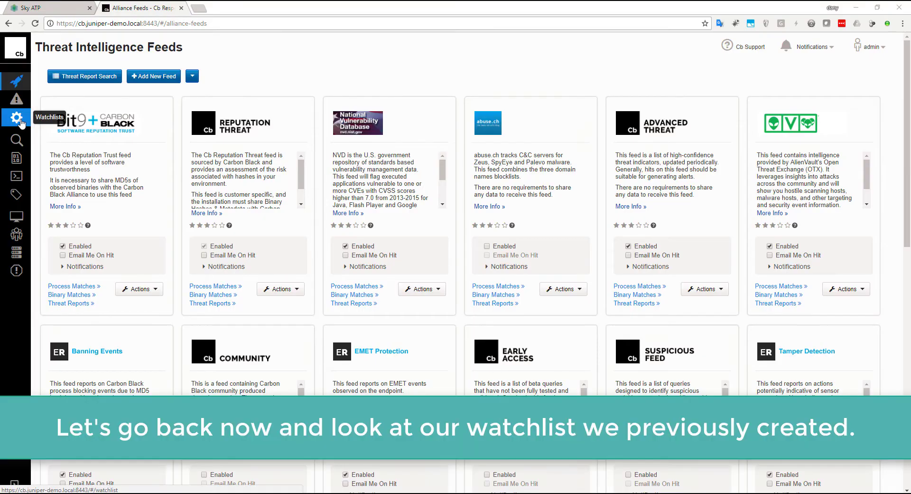
Open the SkyATP-Score-50 watchlist and inspect the details of its flagged puttygen.exe binary
left_click(17, 118)
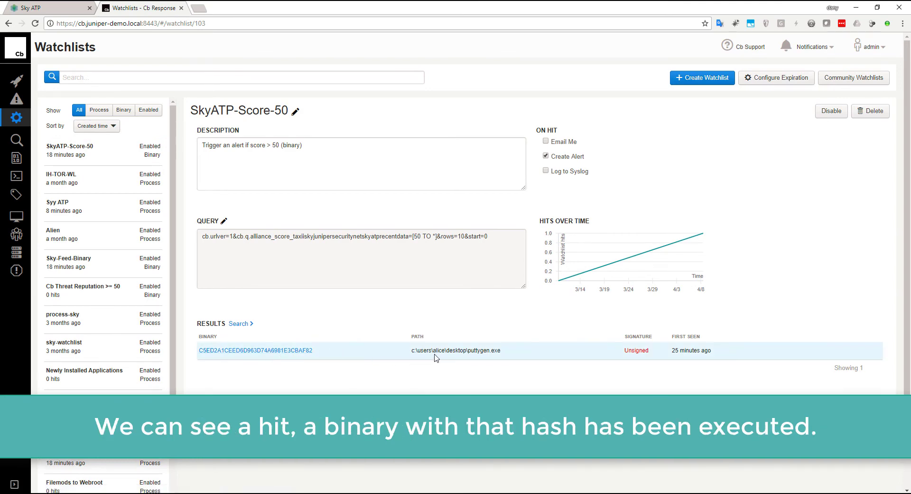
left_click(298, 353)
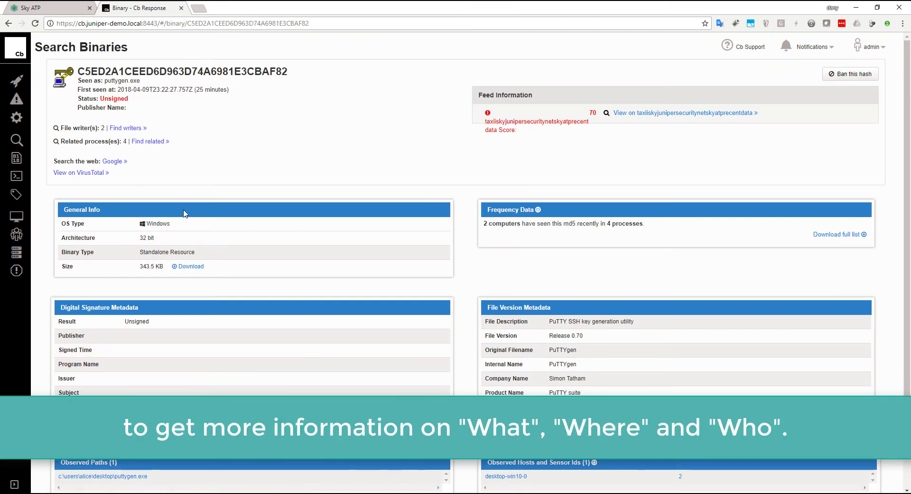
scroll(184, 214, "down", 2)
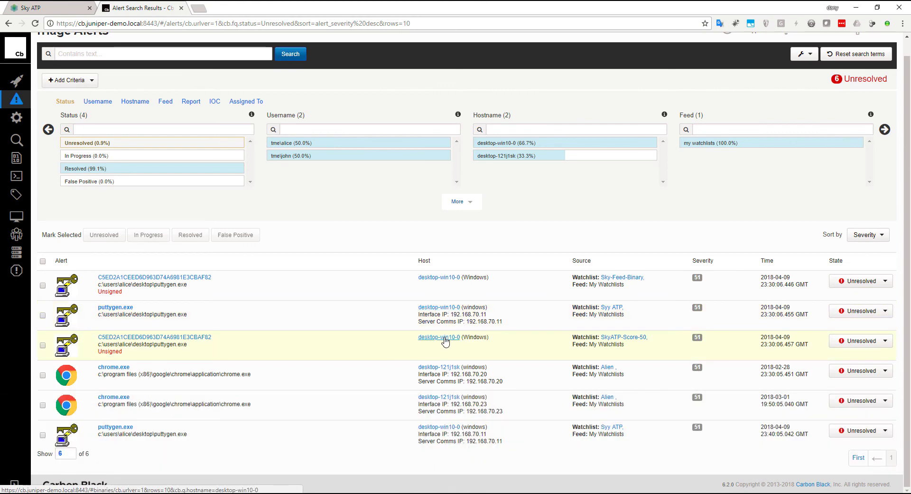
Open Process Analysis for puttygen.exe on desktop-win10-0 from the SkyATP-Score-50 alert
left_click(115, 308)
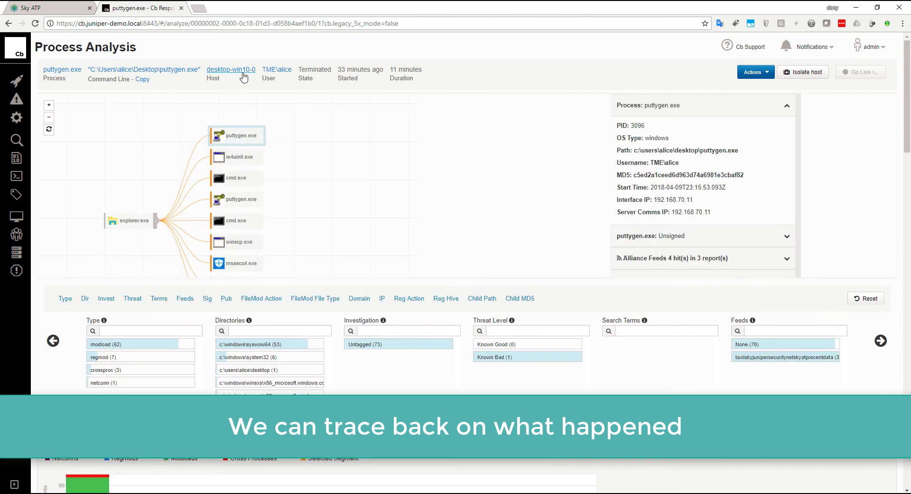
Check puttygen's process tree and contacted IP 43.229.113.40, then isolate host desktop-win10-0
scroll(234, 193, "down", 1)
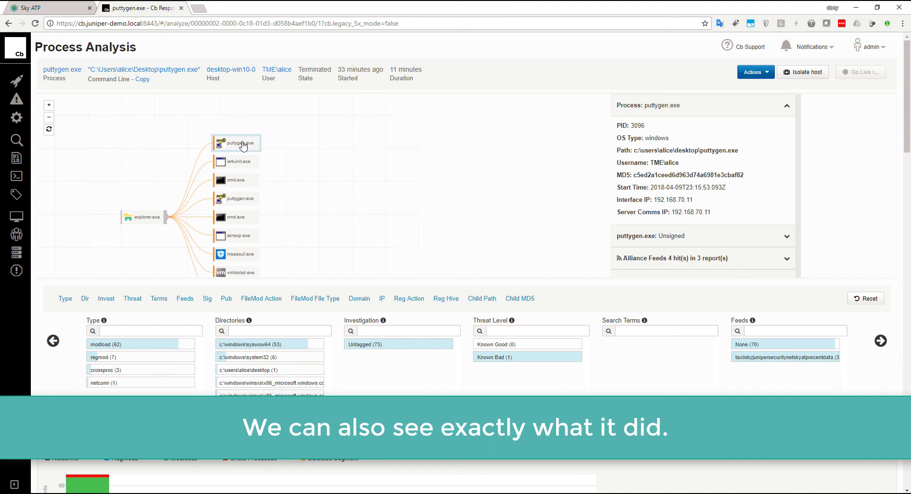
left_click(383, 300)
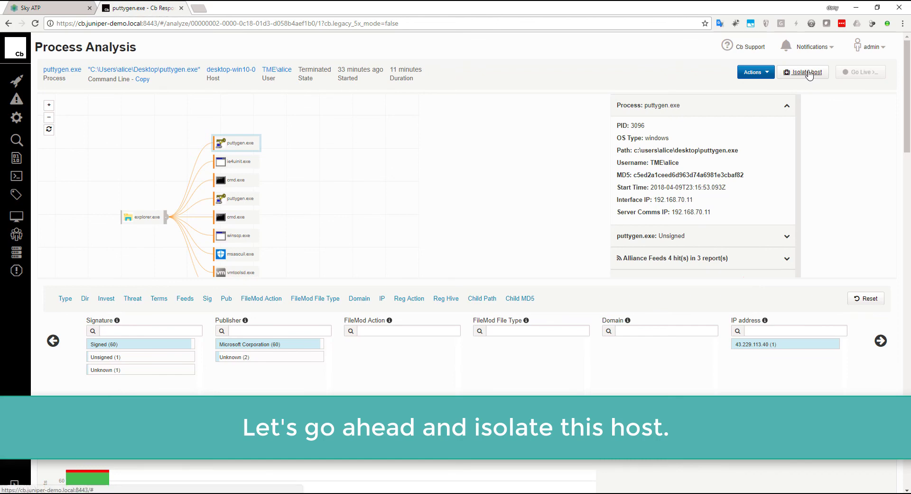
left_click(809, 73)
left_click(561, 298)
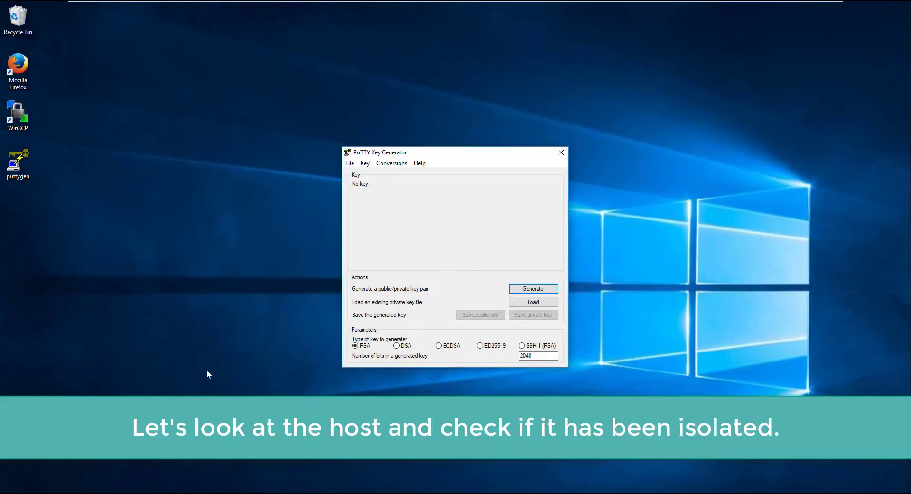
double_click(18, 64)
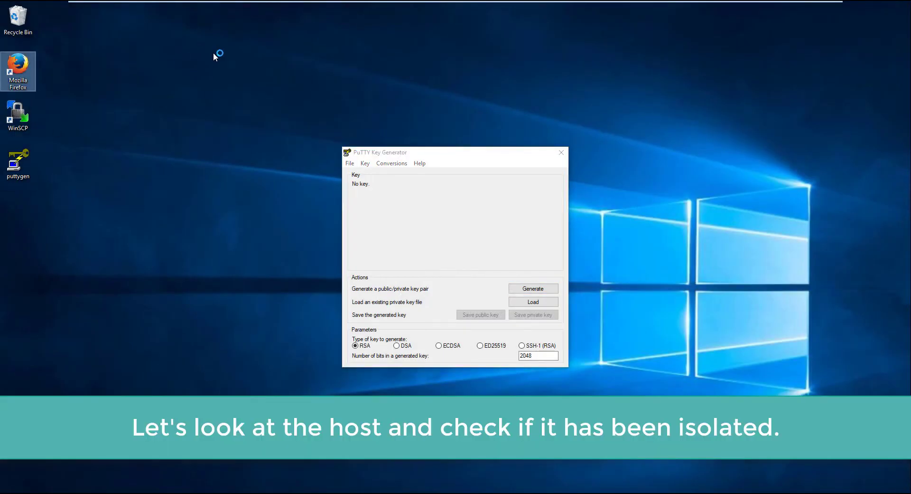
key("Escape")
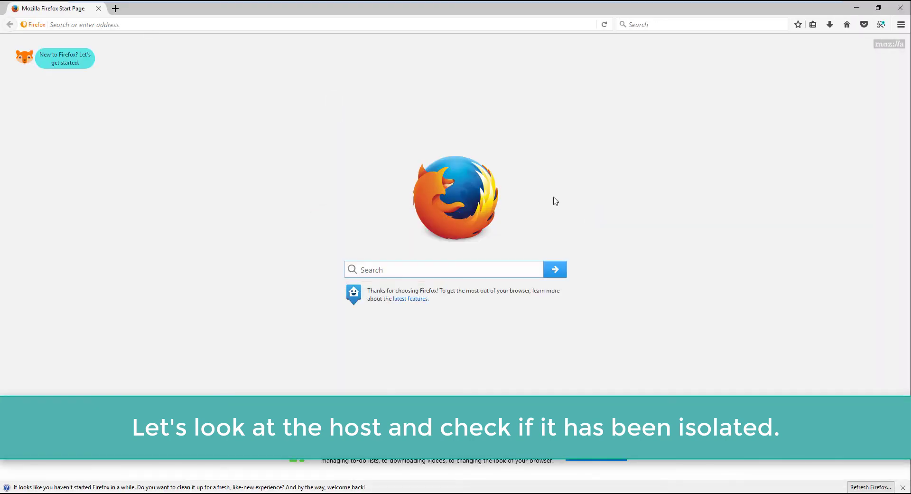
left_click(105, 27)
type("www.google.com")
key("Return")
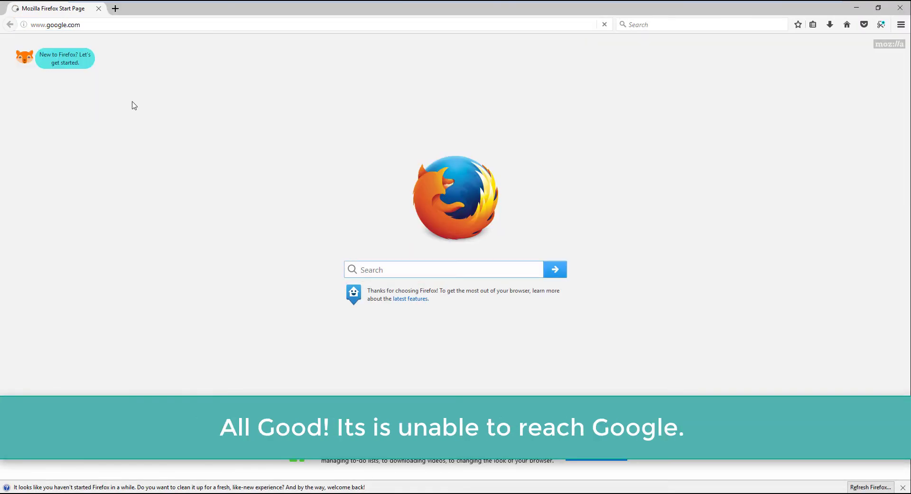